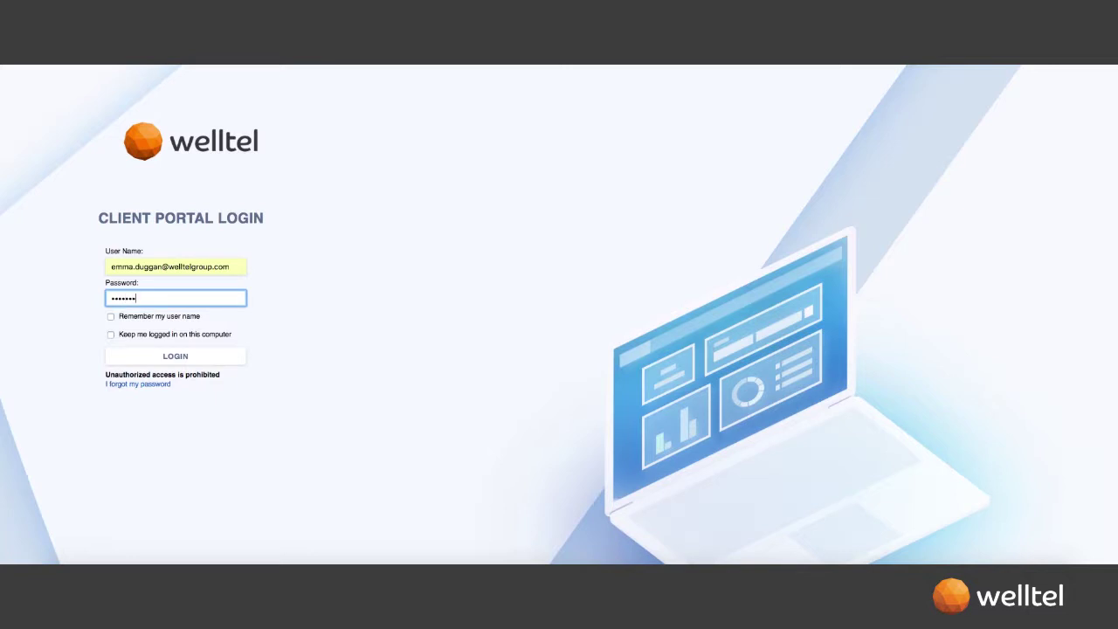
- Log in to the Welltel Client Portal with the user's credentials
left_click(190, 360)
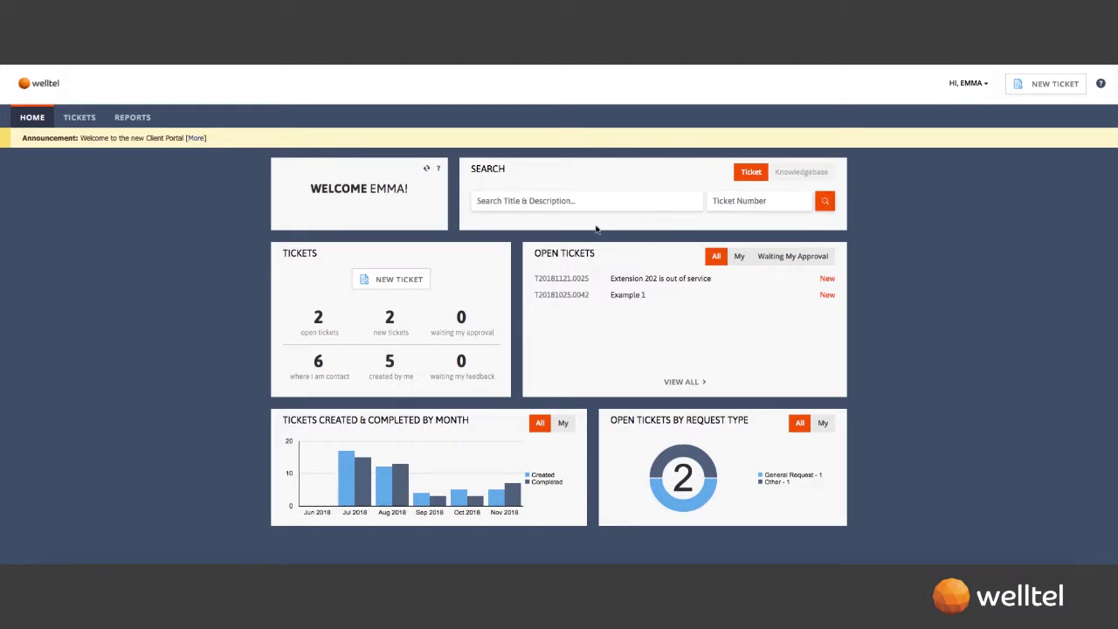
- Start a new ticket with request type General Request
left_click(382, 286)
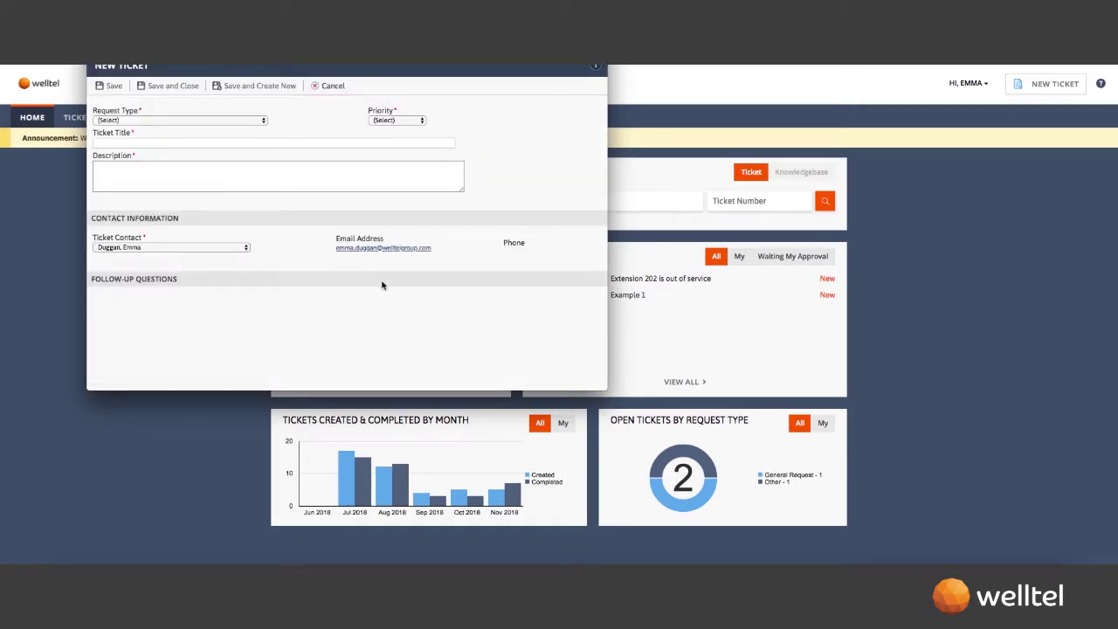
left_click(242, 122)
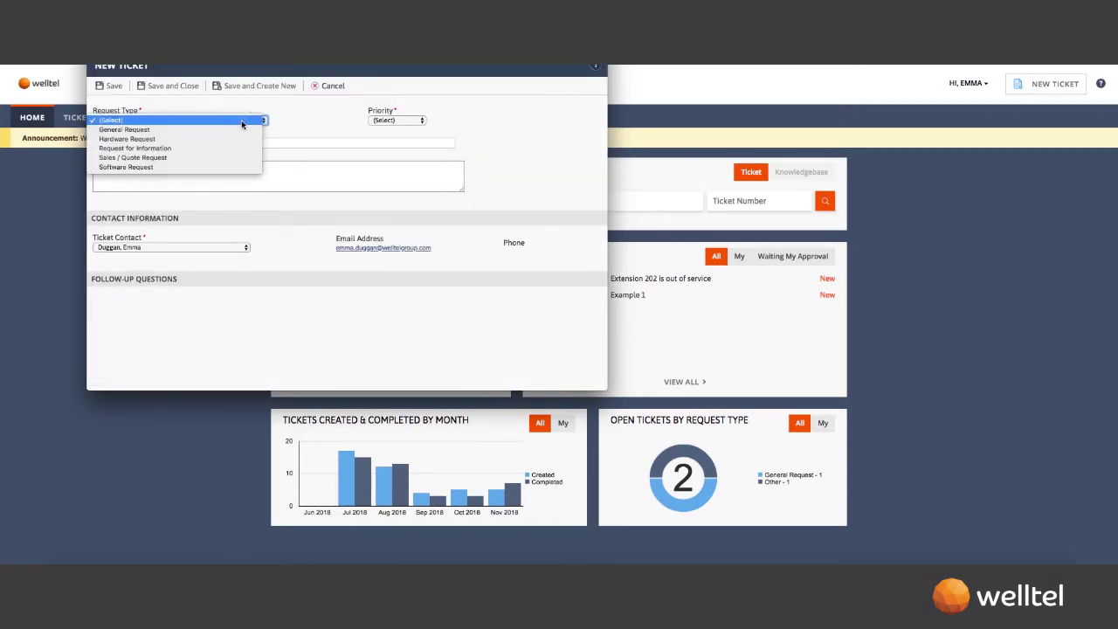
left_click(215, 130)
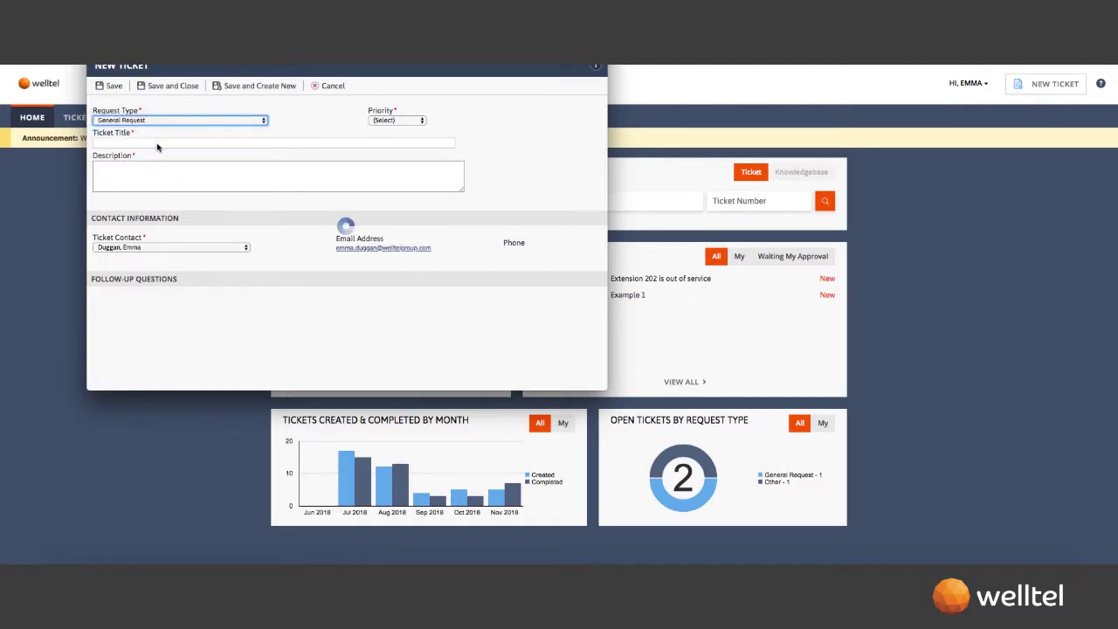
- Title it 'Ext 101 is not working' and describe the inbound and outbound call fault
left_click(157, 143)
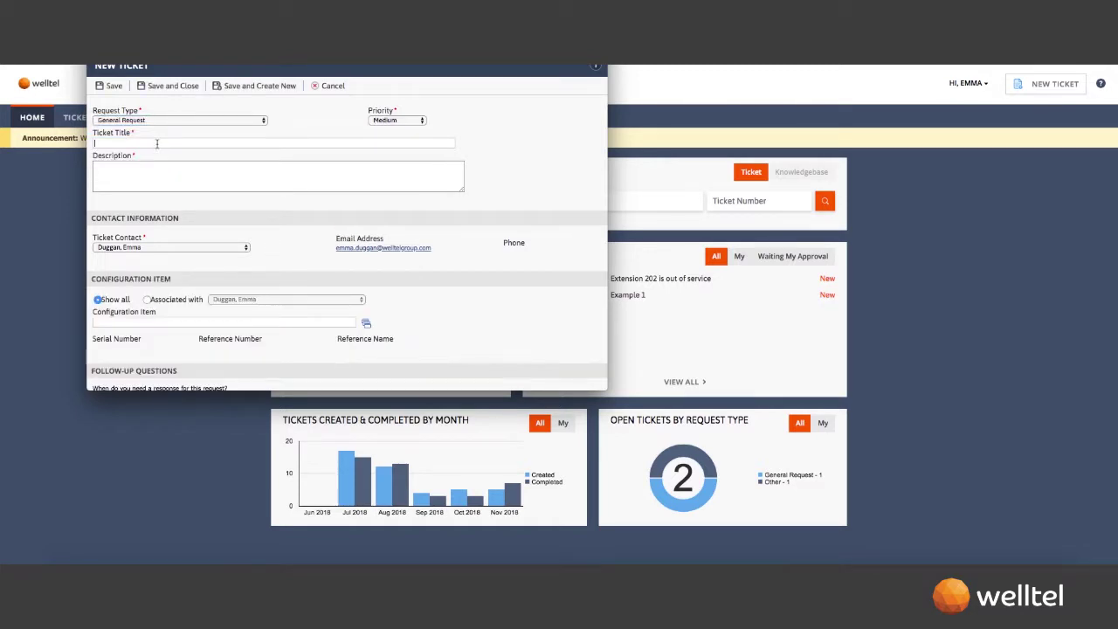
type("E")
type("xt 101 is not working")
left_click(157, 169)
type("Extension 101 is not working for inboun")
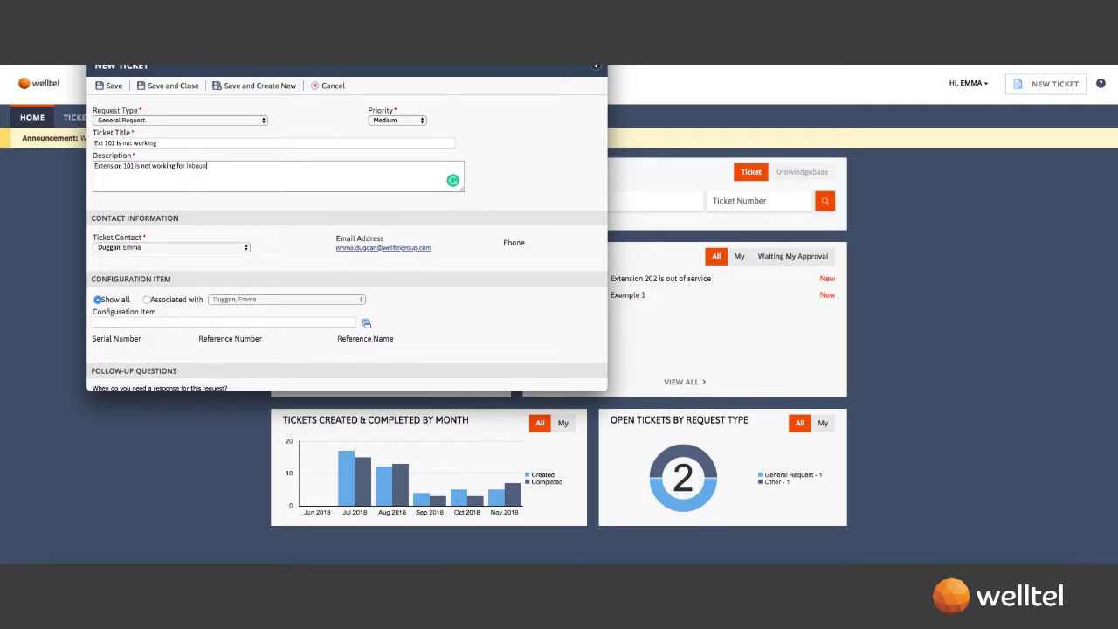
type("d or outbound calls. All other extensions are working ok in")
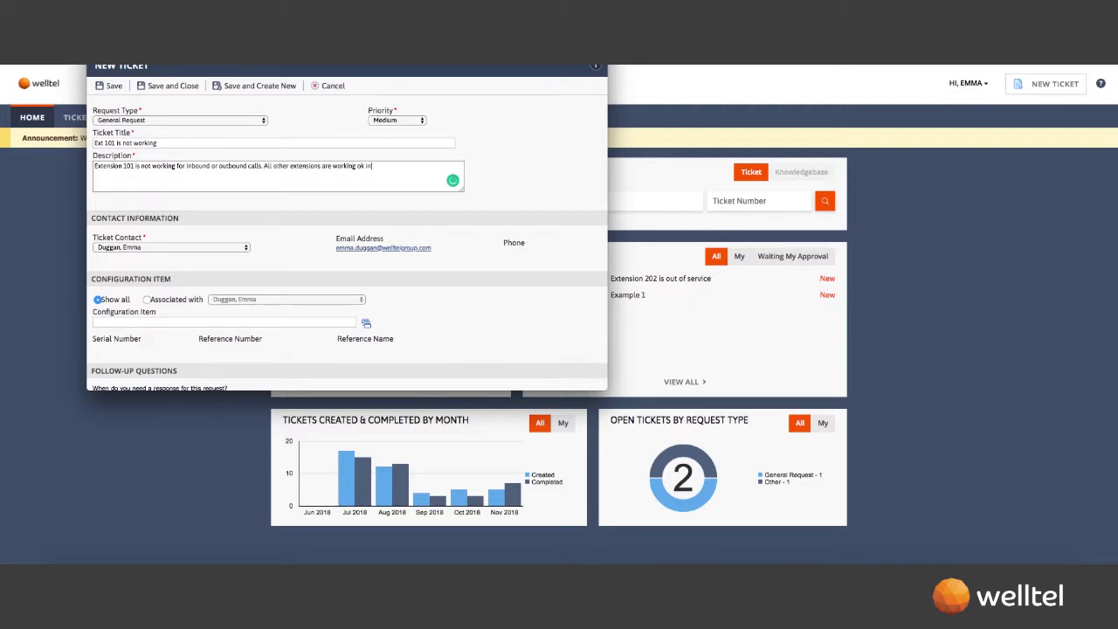
type(" the office. Can you investigate this please.")
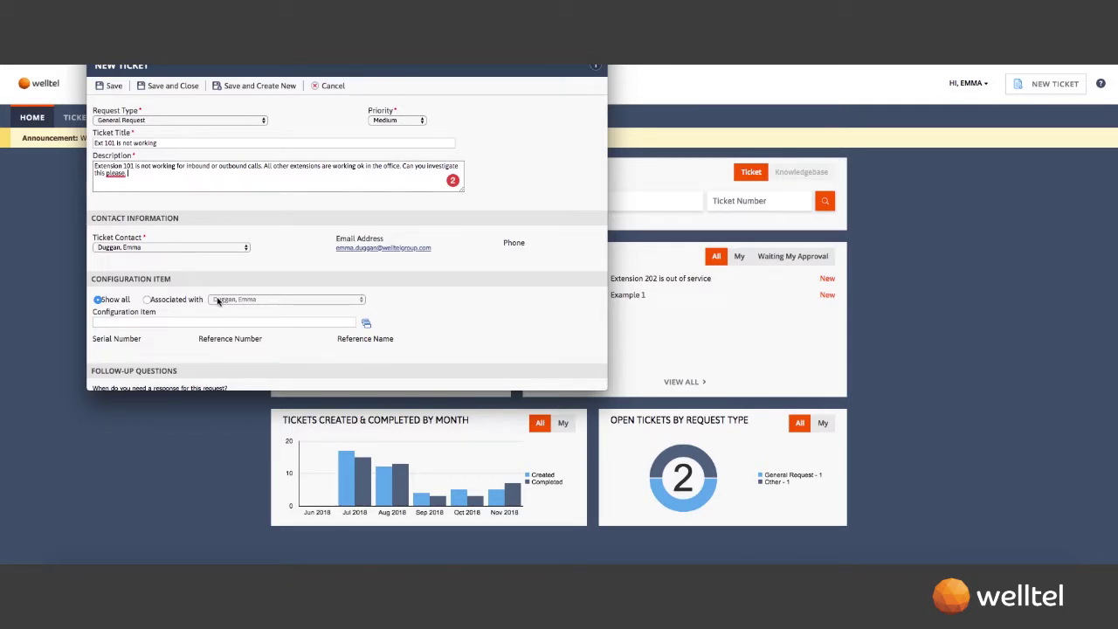
- Answer the follow-up questions: response needed by COB, contact by phone at the given number
scroll(219, 302, "down", 2)
scroll(219, 301, "down", 2)
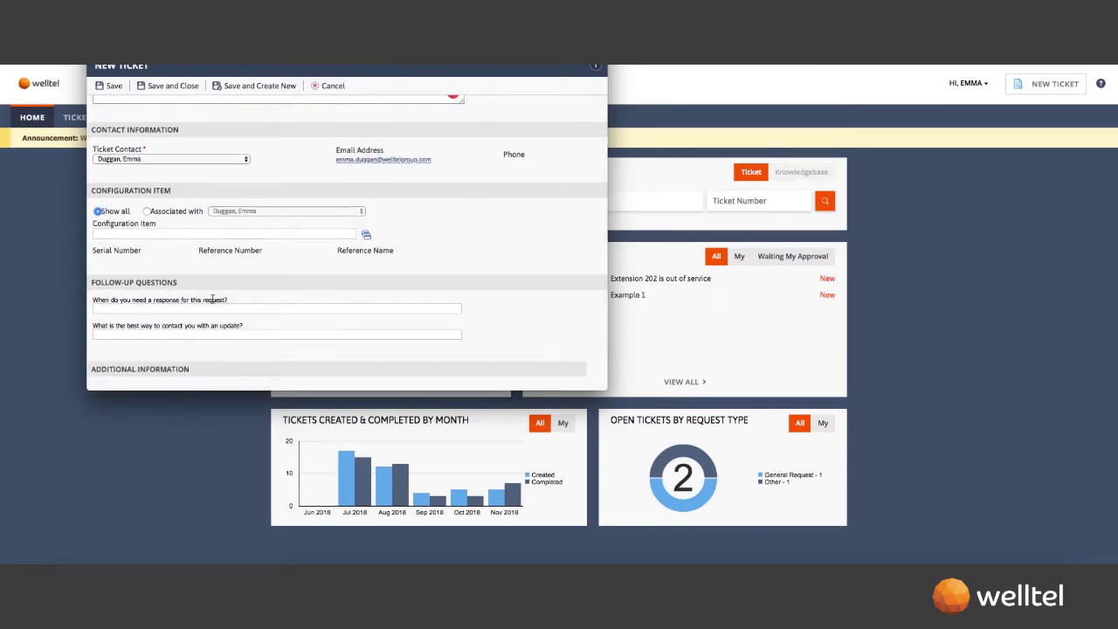
left_click(189, 310)
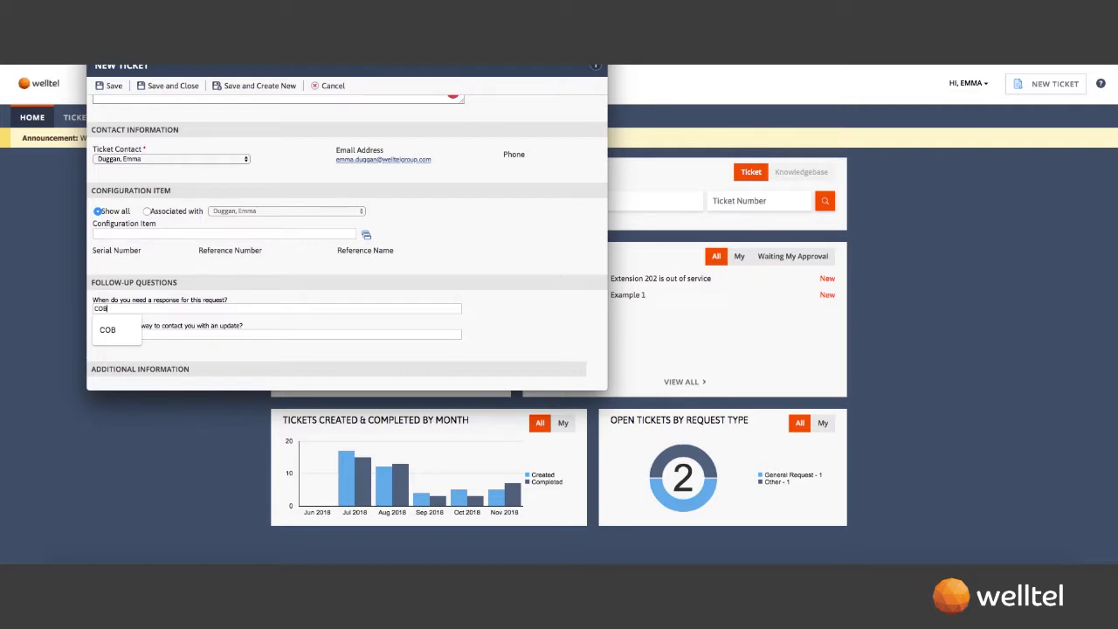
left_click(188, 332)
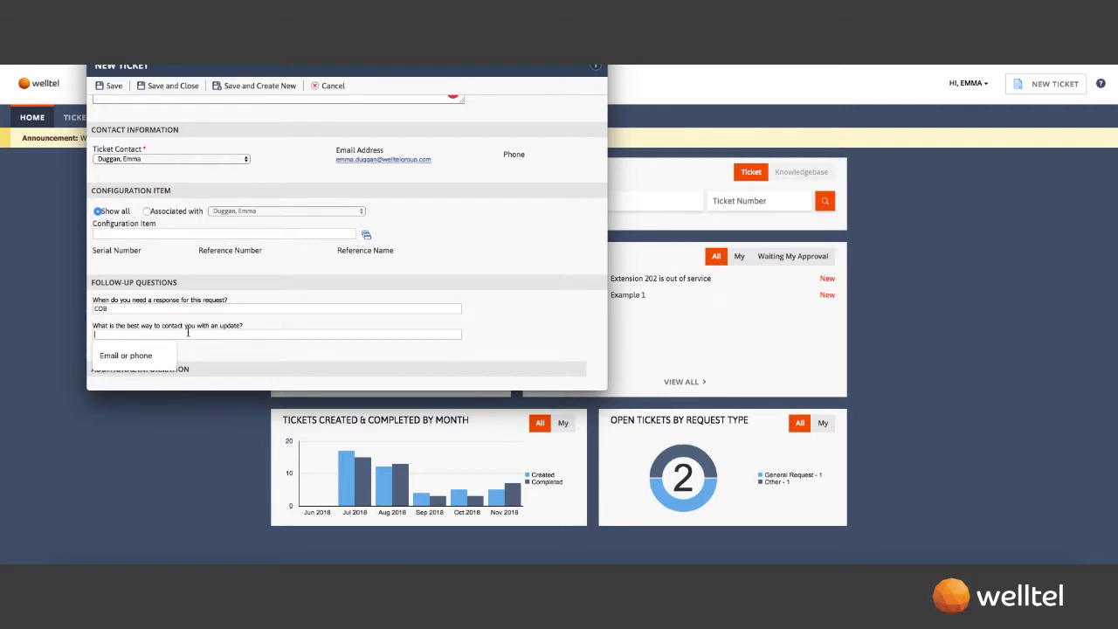
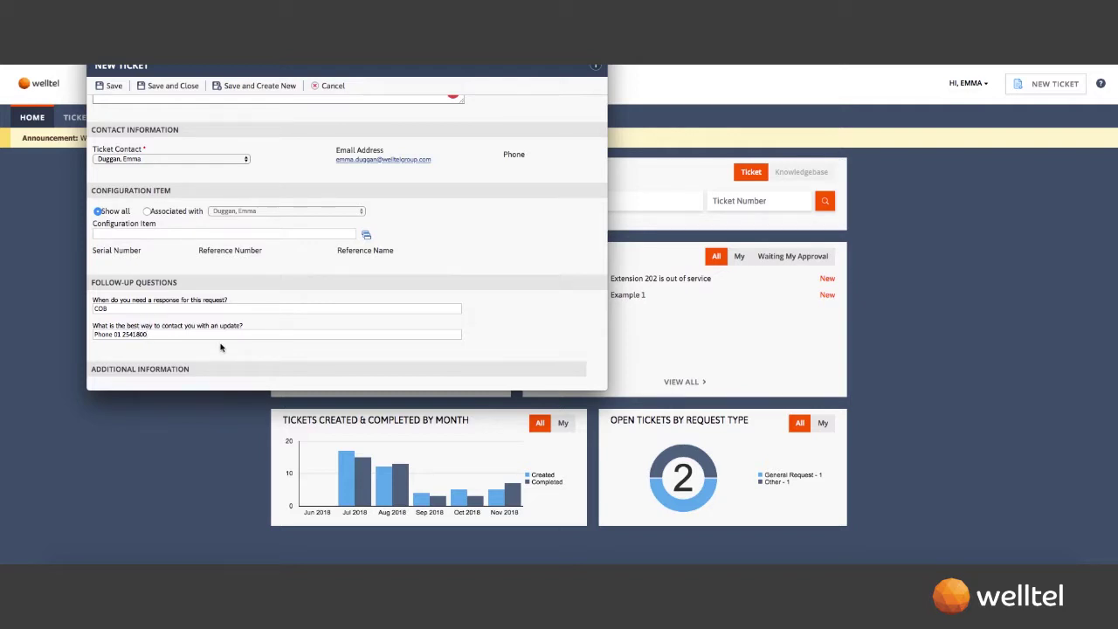
scroll(220, 348, "up", 2)
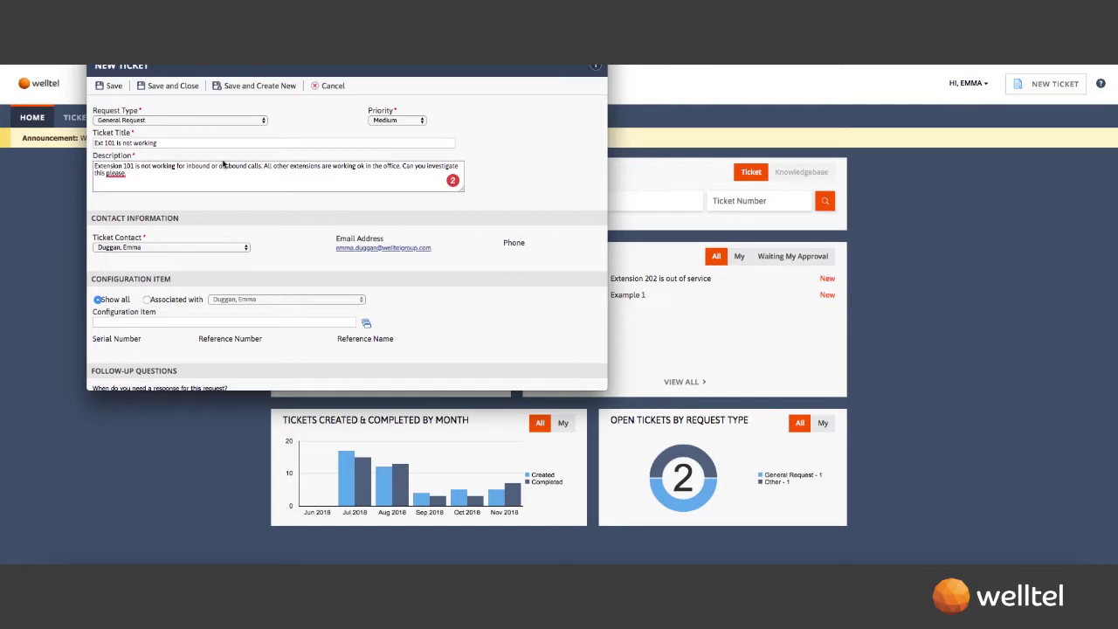
- Save the Ext 101 ticket and open its details from Open Tickets
left_click(172, 86)
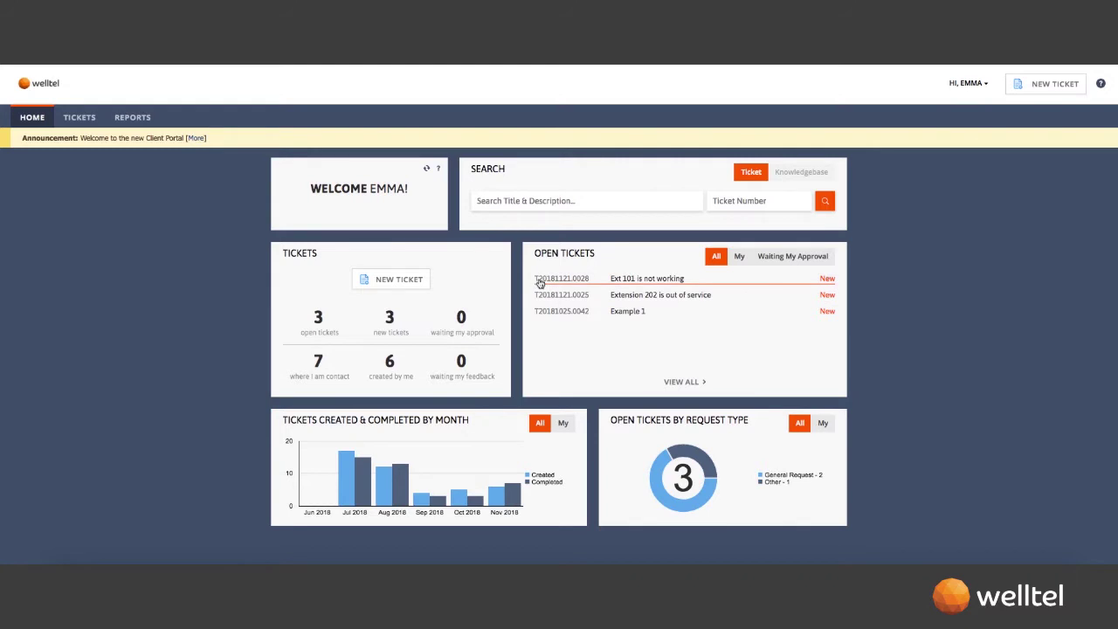
left_click(589, 284)
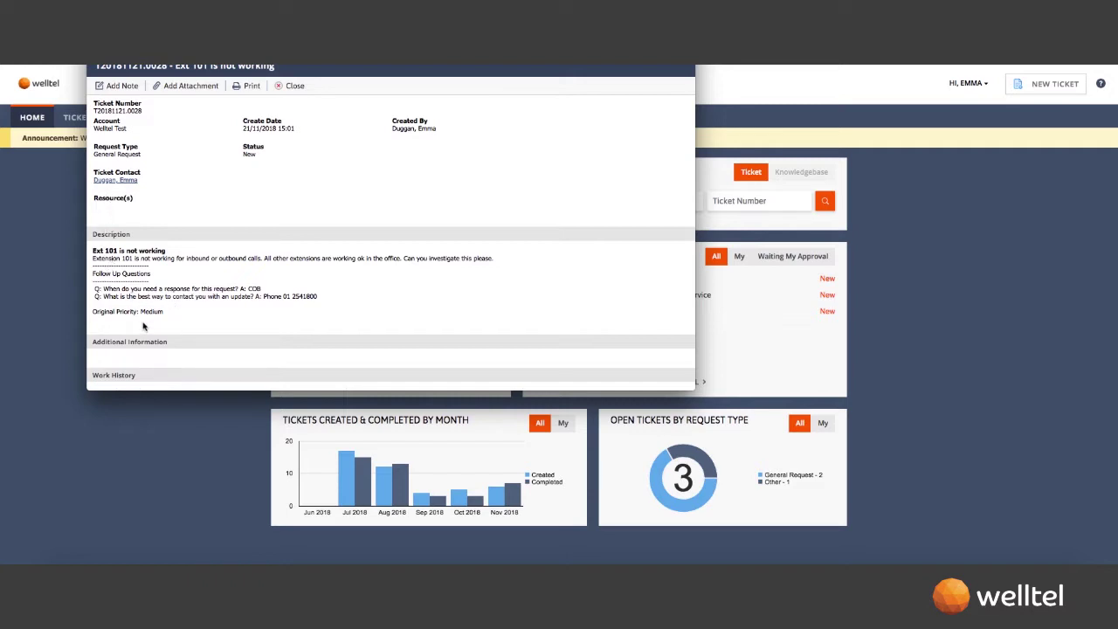
scroll(145, 333, "down", 1)
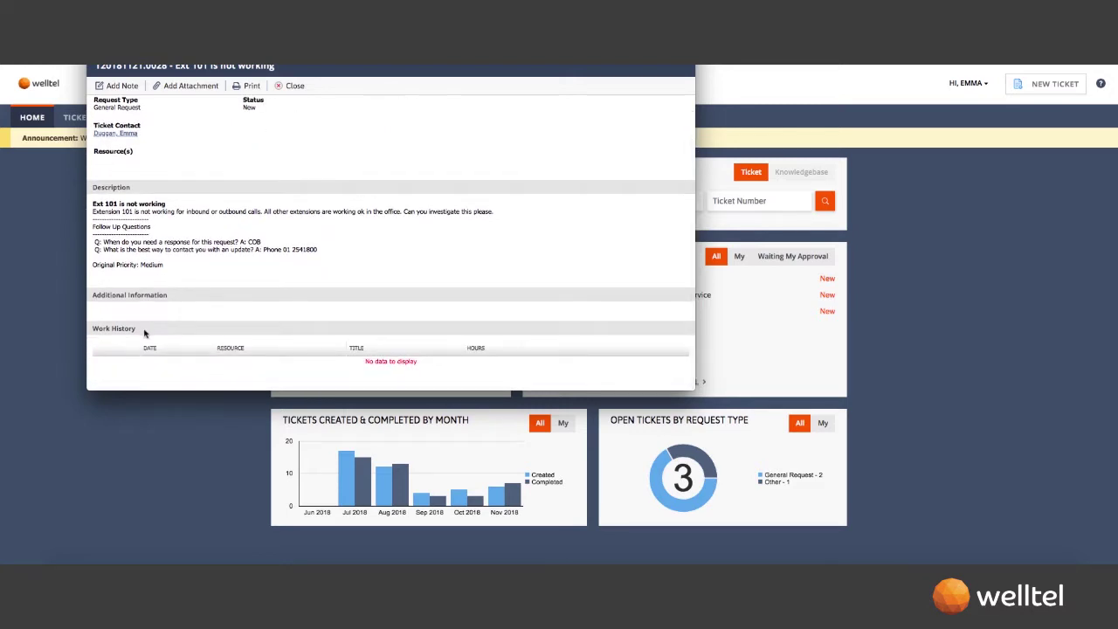
scroll(144, 333, "up", 1)
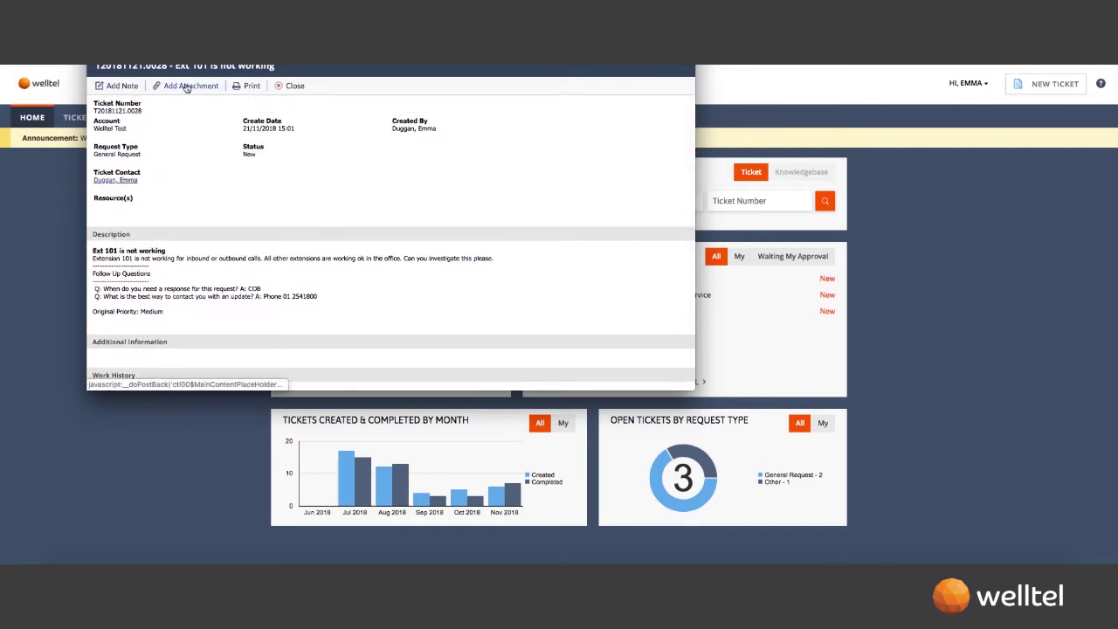
- Close the Ext 101 ticket details and log out through the account options
left_click(279, 88)
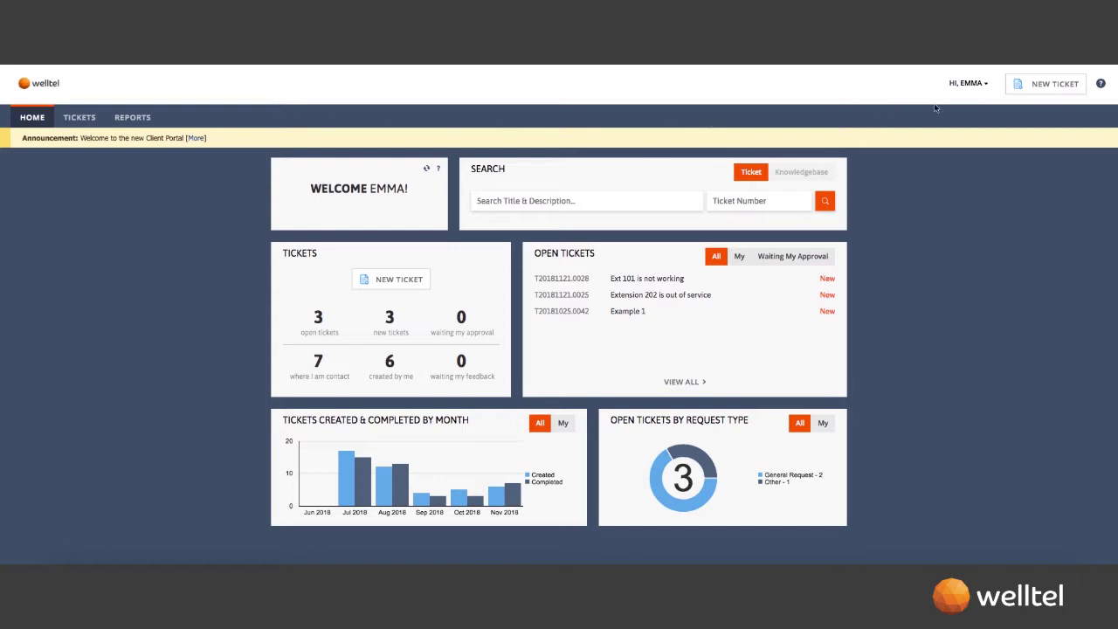
left_click(985, 84)
left_click(974, 127)
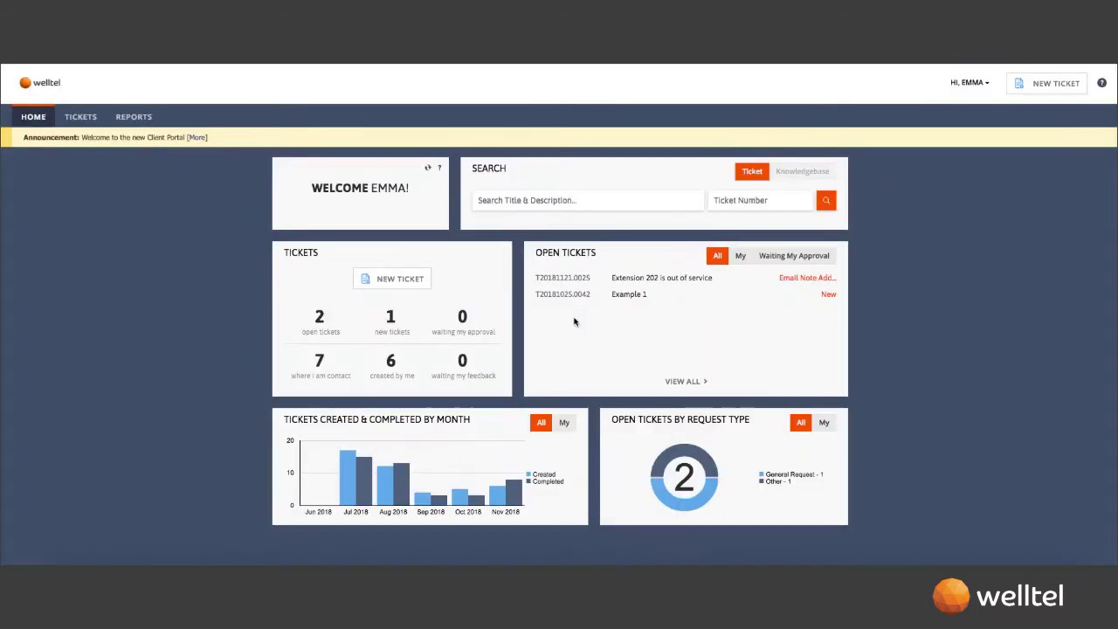
- Open the 'Extension 202 is out of service' ticket and review its Work History
left_click(617, 280)
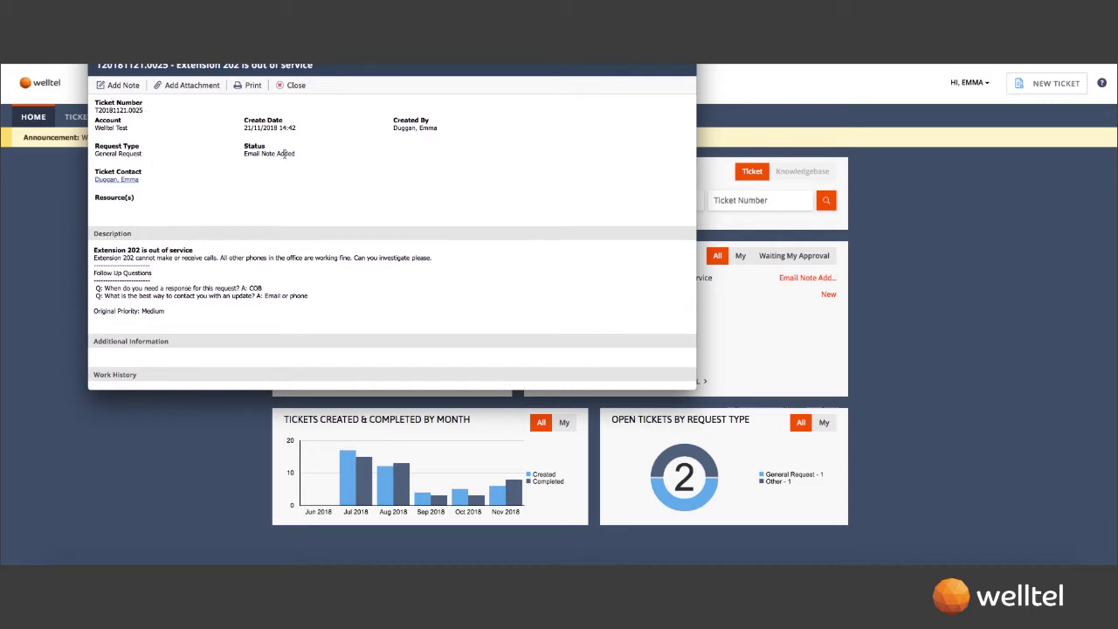
scroll(194, 221, "down", 1)
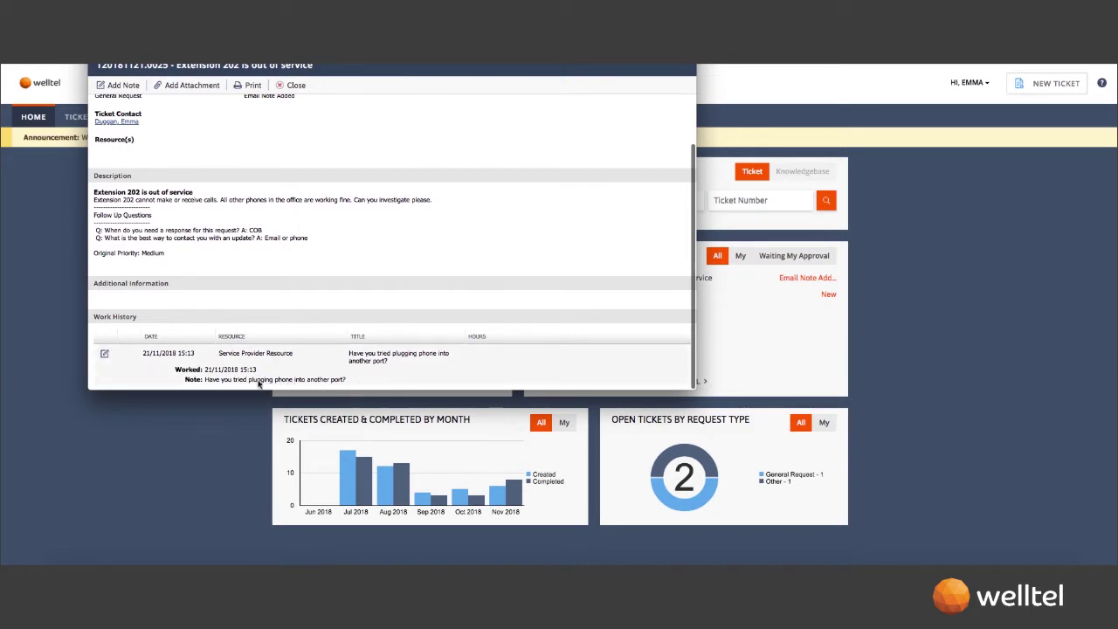
scroll(227, 378, "up", 1)
scroll(223, 374, "up", 2)
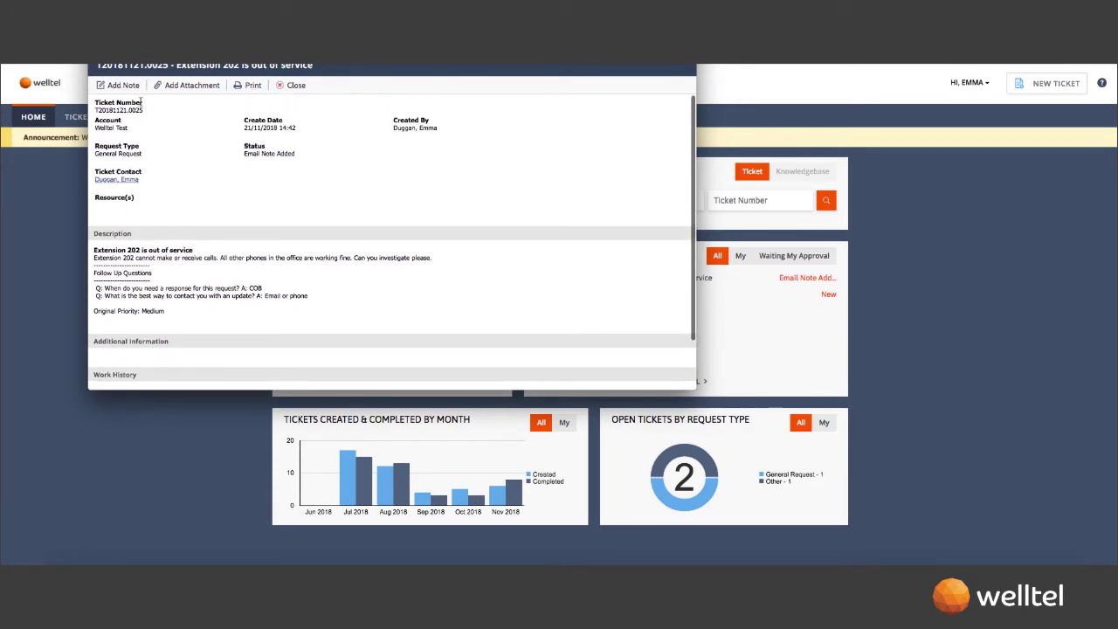
- Add and save a note 'Plugging phone into another port' saying multiple ports were tried
left_click(120, 85)
left_click(258, 174)
type("Plug")
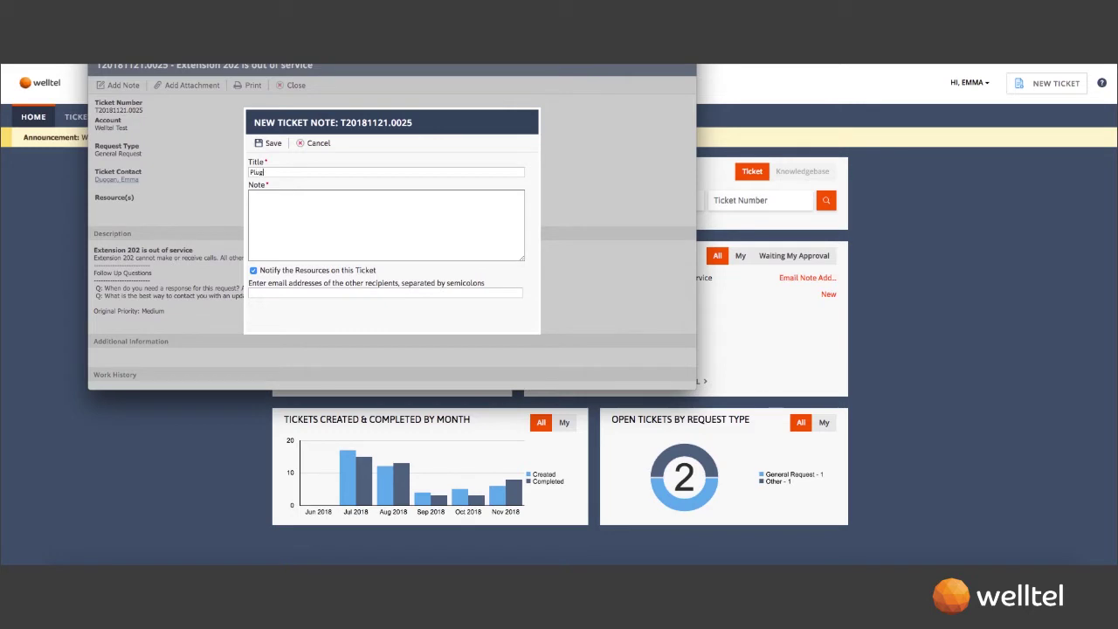
type("ging phone into another port")
left_click(267, 196)
type("Hile")
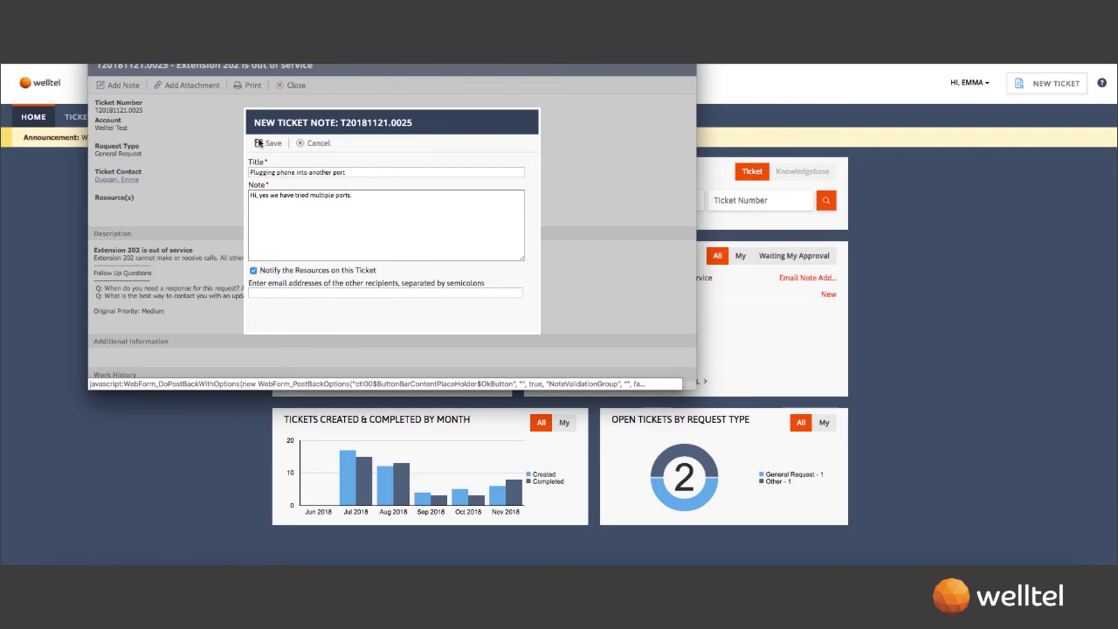
left_click(258, 143)
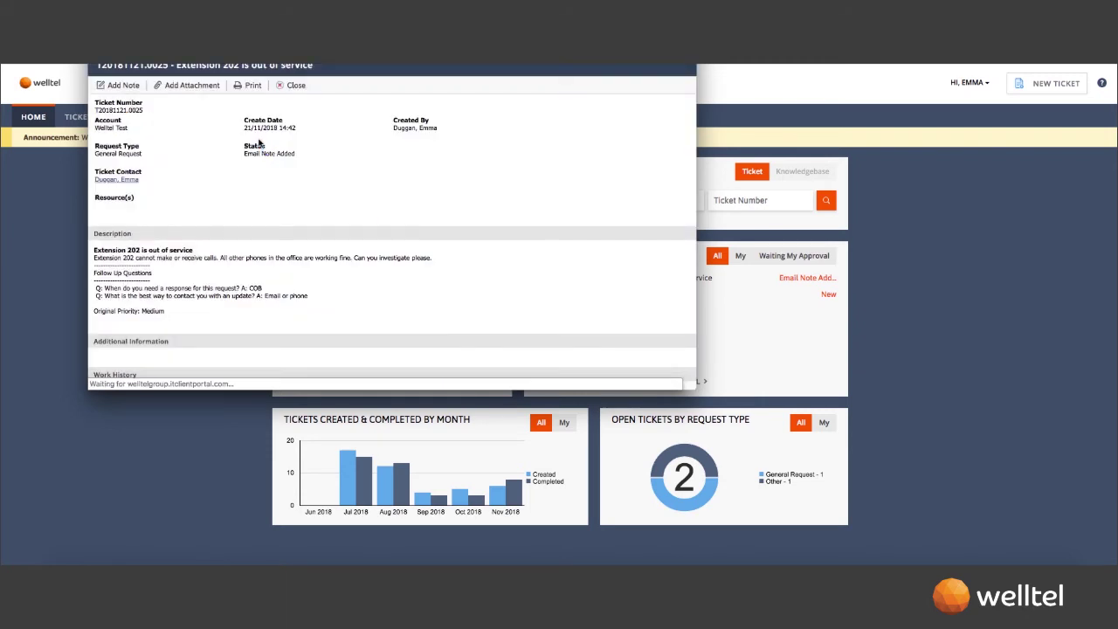
- Check the new note in Work History, then close the Extension 202 ticket
scroll(258, 192, "down", 2)
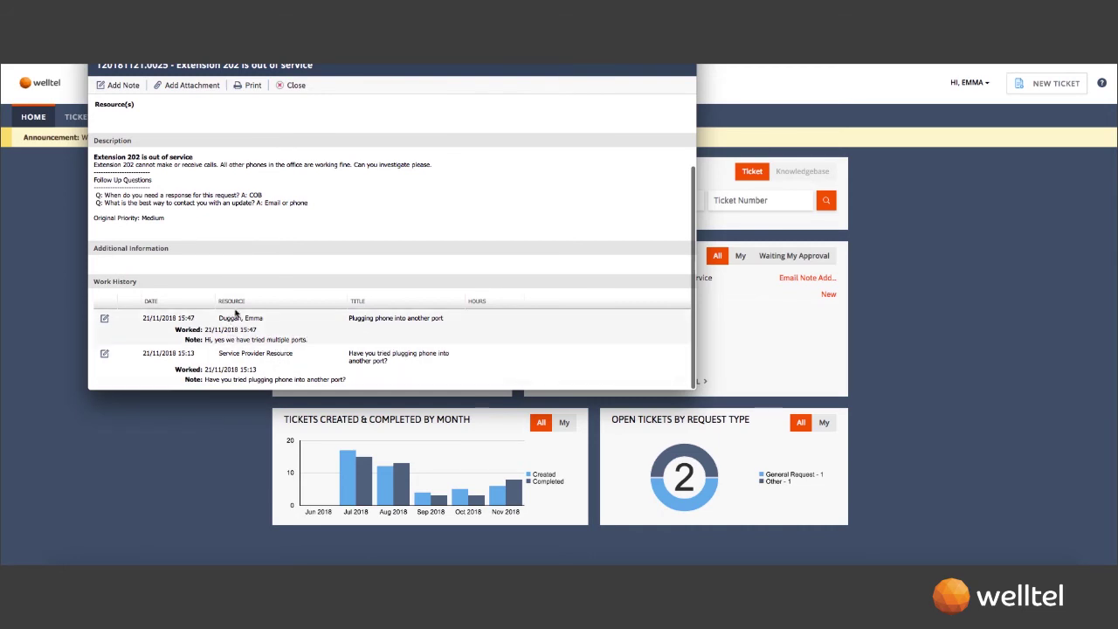
left_click(291, 86)
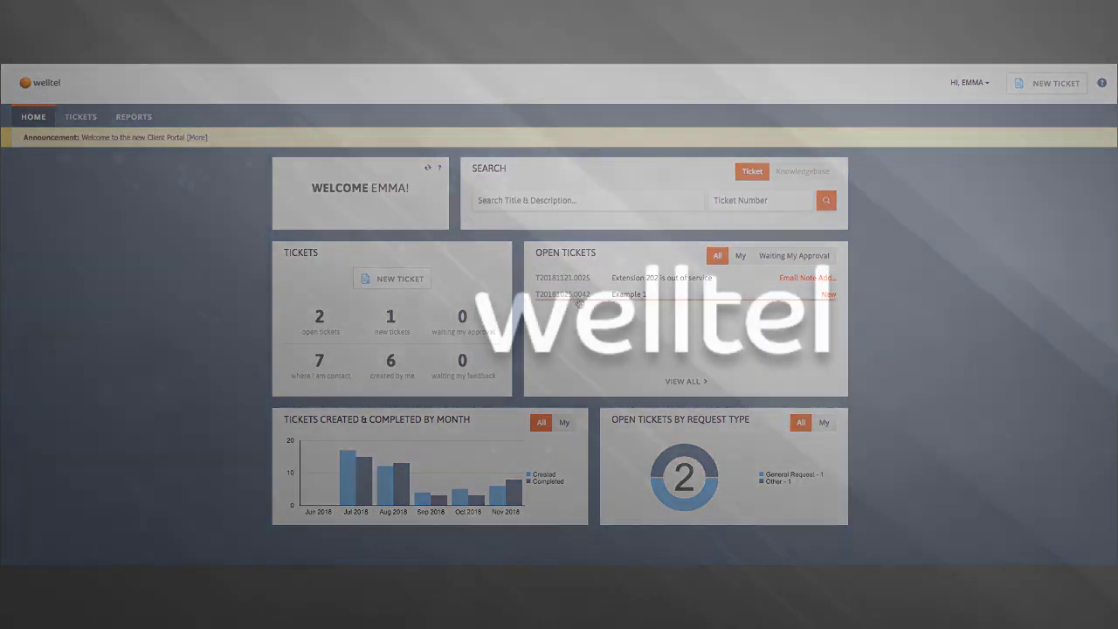